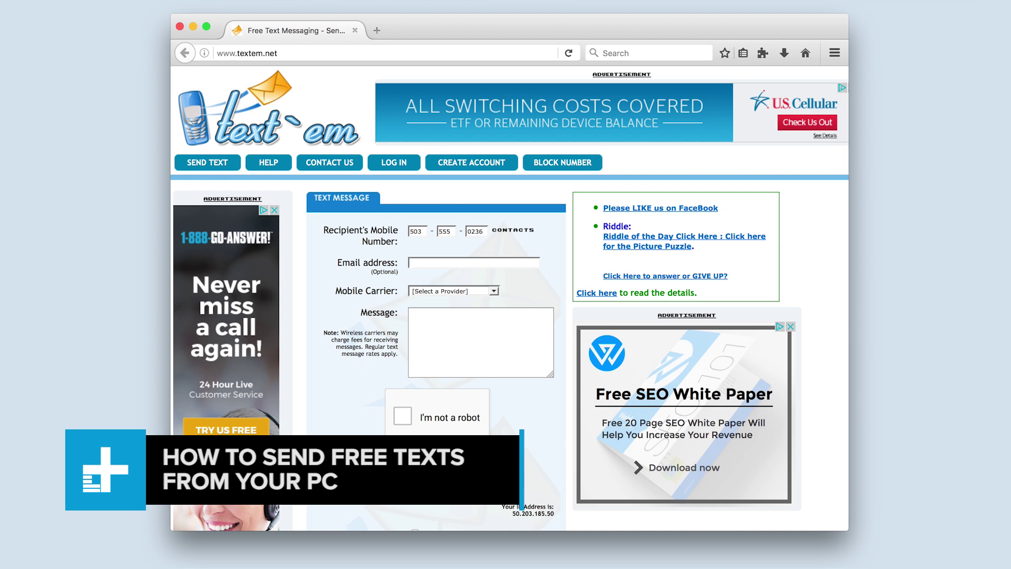
click(419, 294)
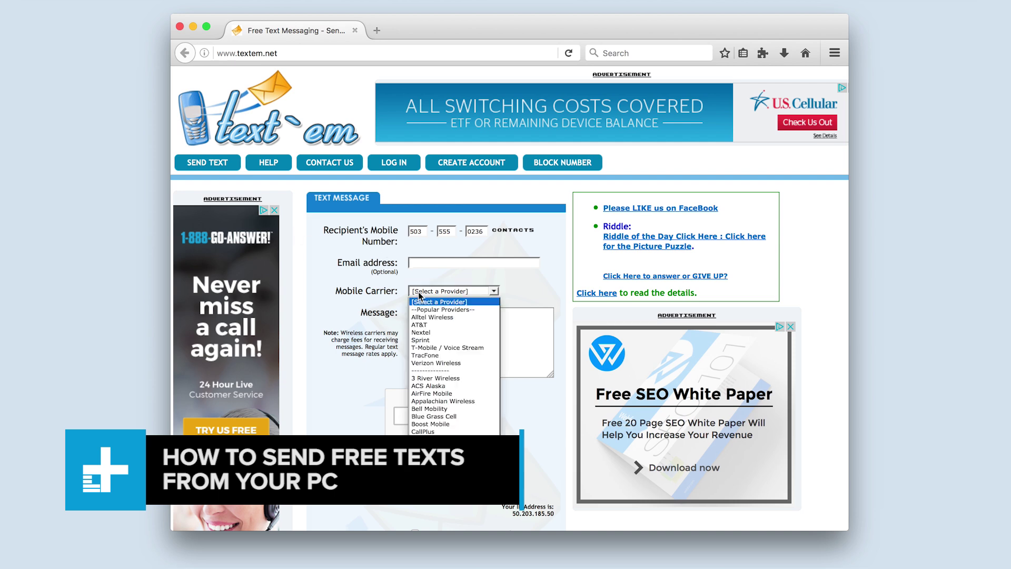
click(419, 324)
key(Tab)
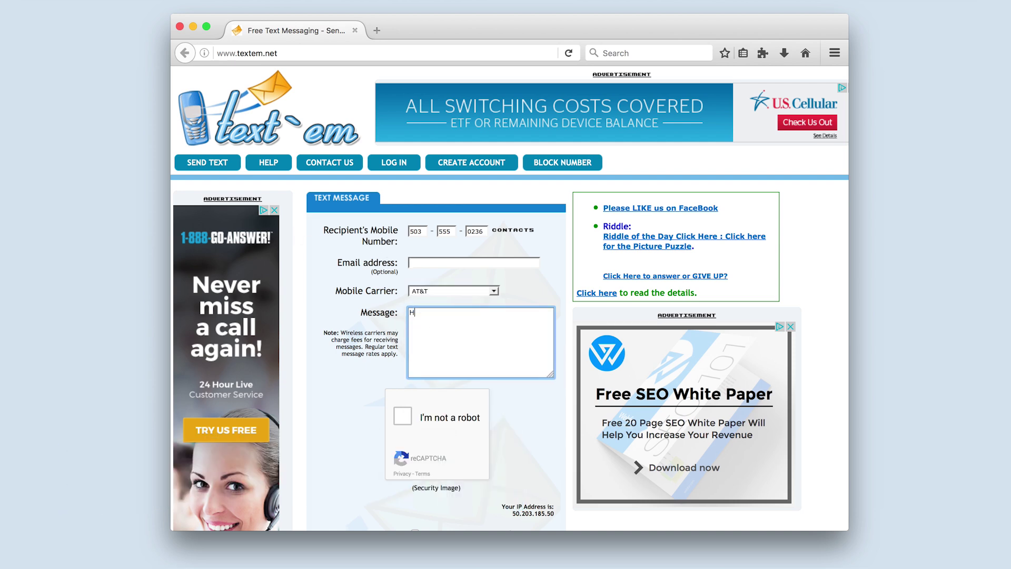
text(what are)
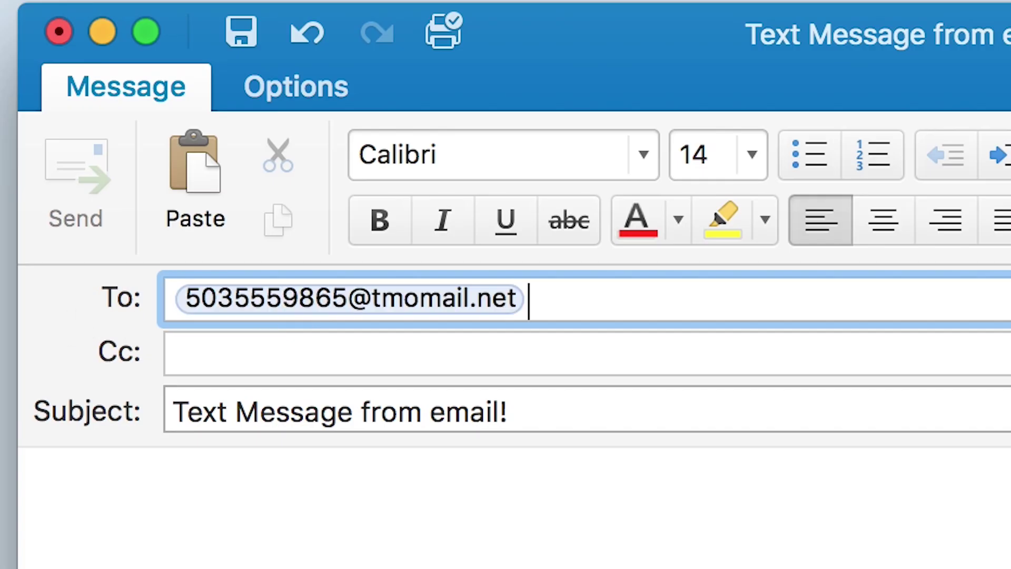
Type the 'Hello,' greeting and the texting-through-email message, fixing the 'know' typo.
click(272, 521)
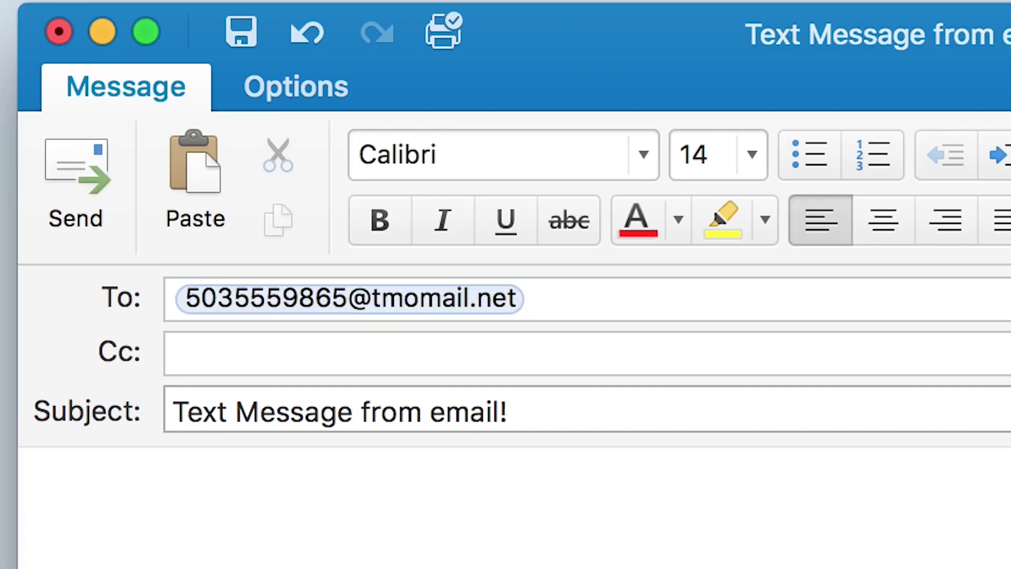
text(Hello,)
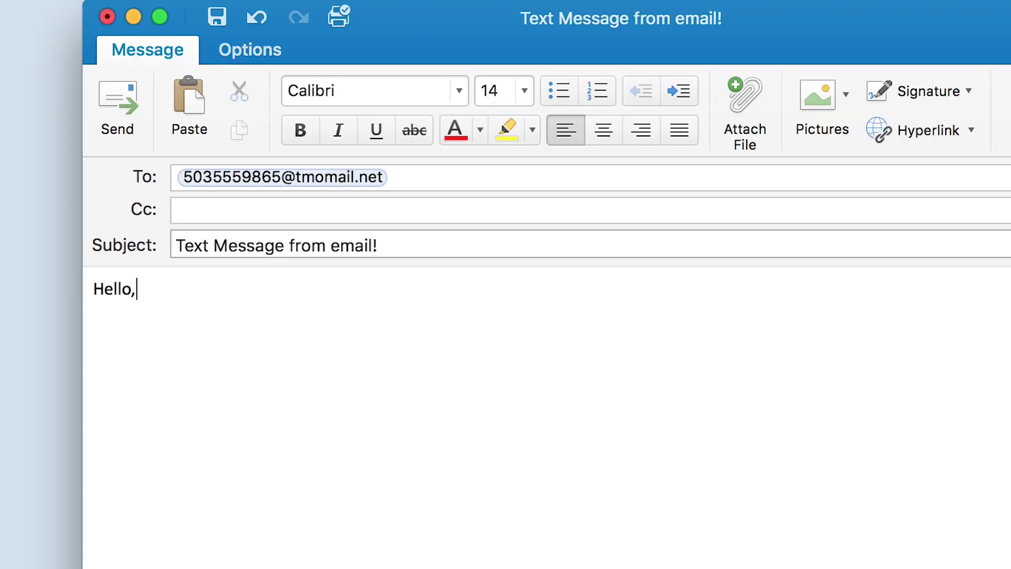
key(Return)
key(Return)
text(want you )
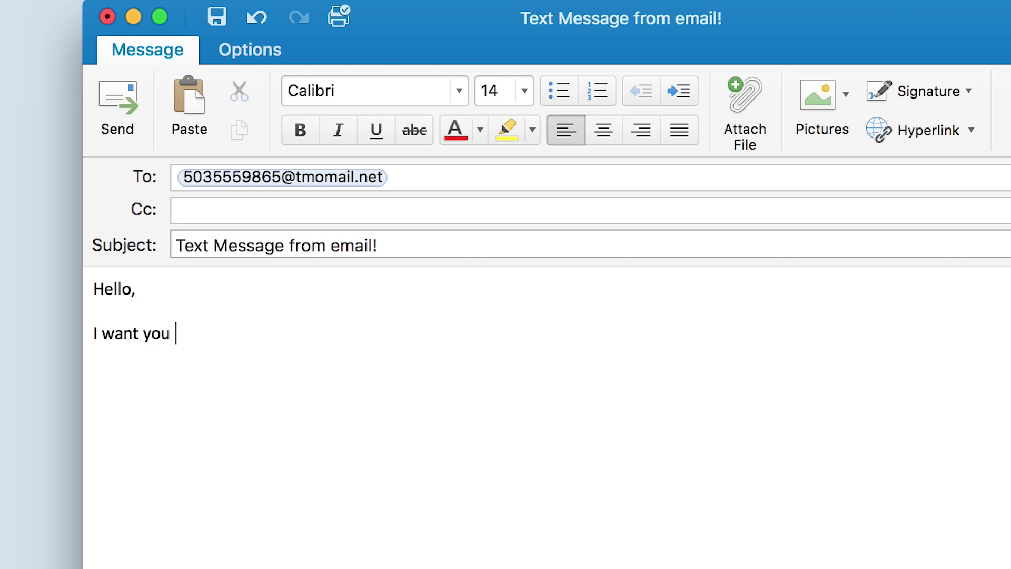
text(to k o)
key(BackSpace)
key(BackSpace)
text(now you can s)
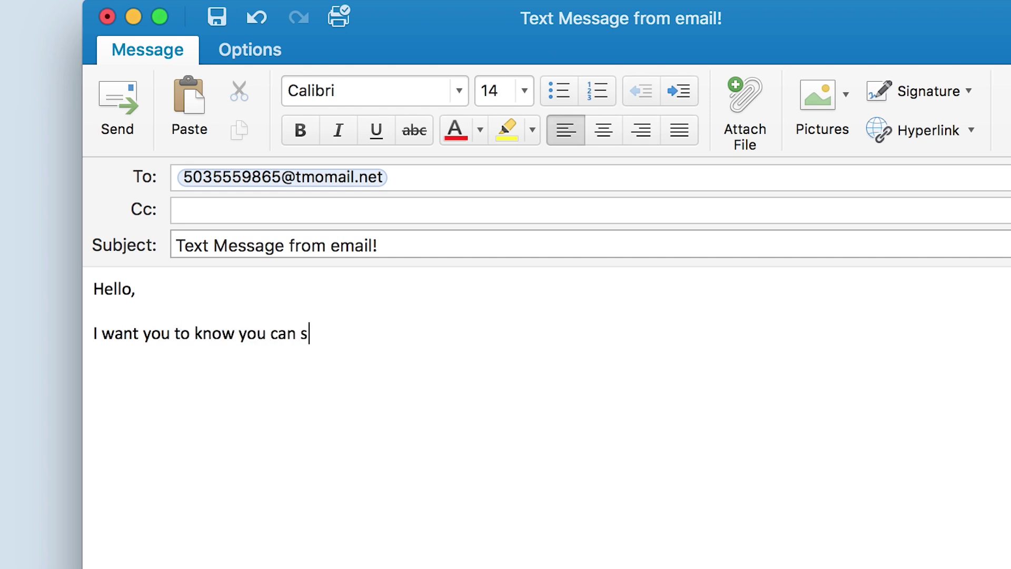
text(end text messages through email. Have a great da)
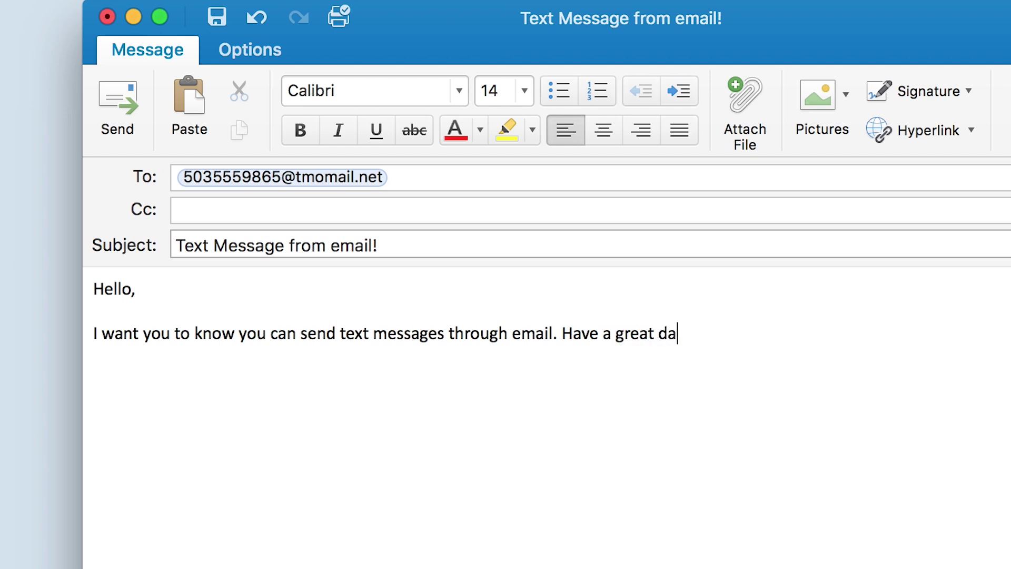
text(y!)
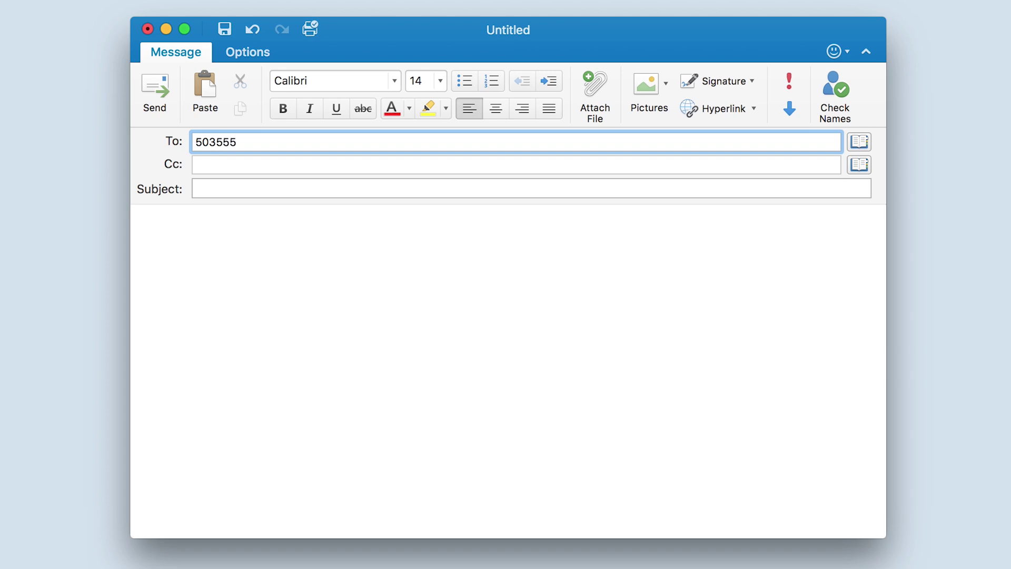
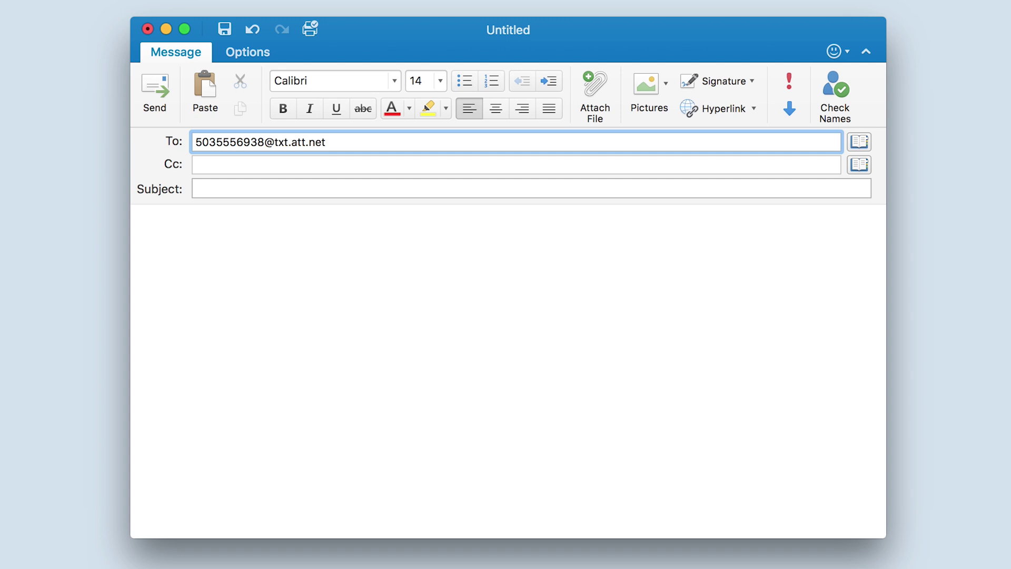
Fill in the subject 'Text from email!' and start the body below 'Hello,'.
click(224, 190)
text(Text from )
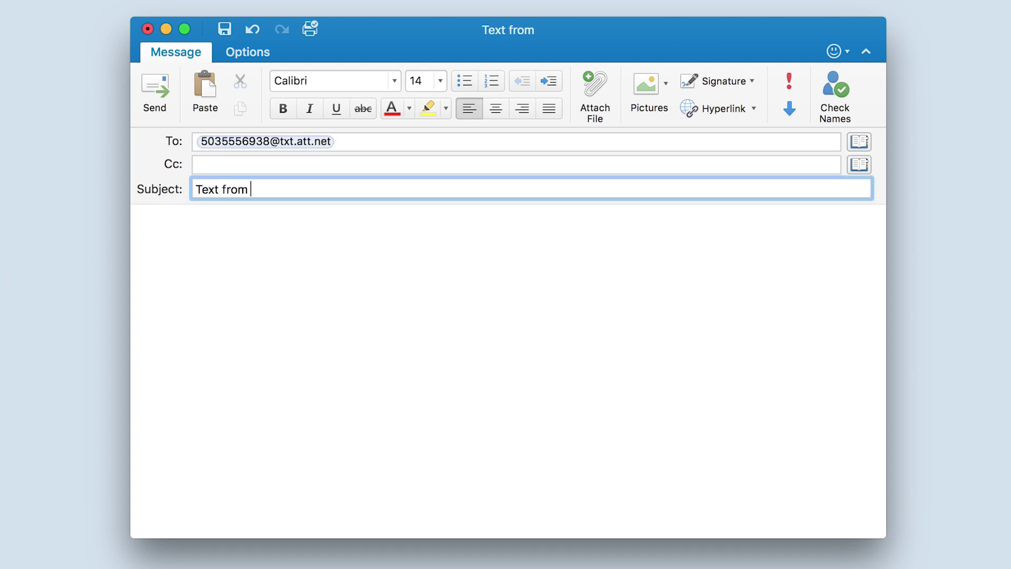
text(email!)
click(168, 281)
text(Hell)
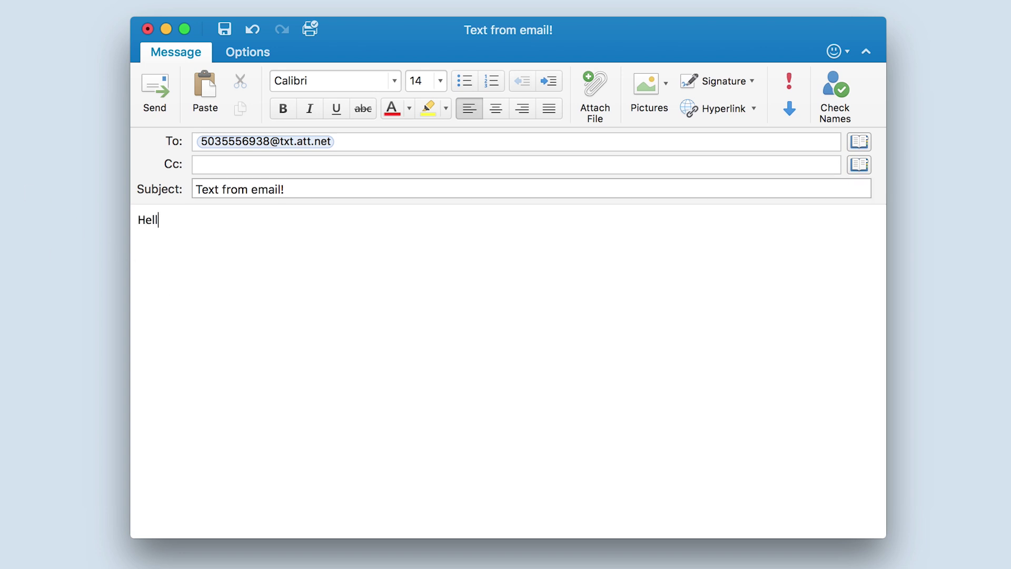
text(o,)
key(Return)
key(Return)
text(I just wante)
text(d you to know I can )
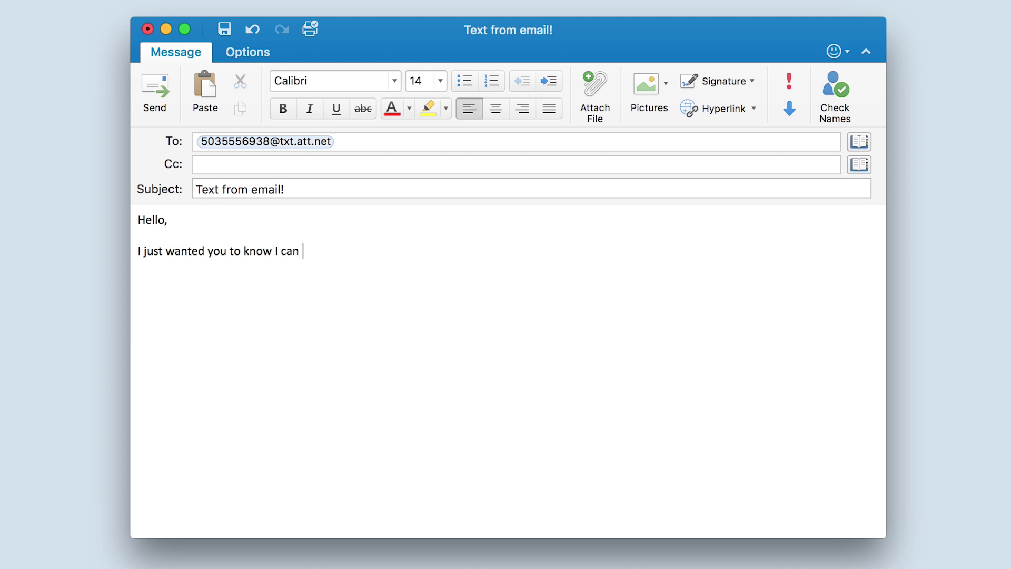
text(text you through m)
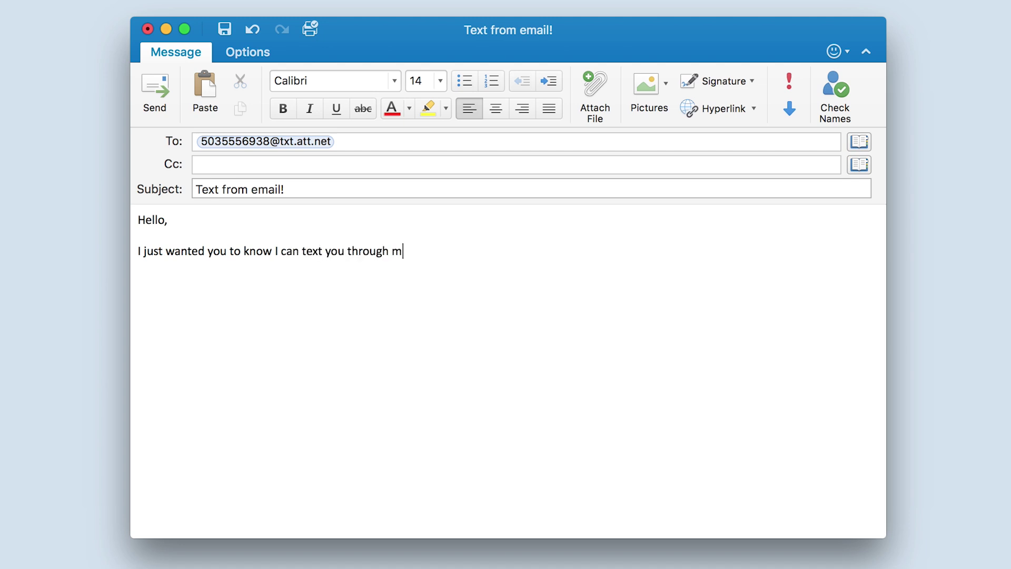
text(y email! Have a)
text( great da)
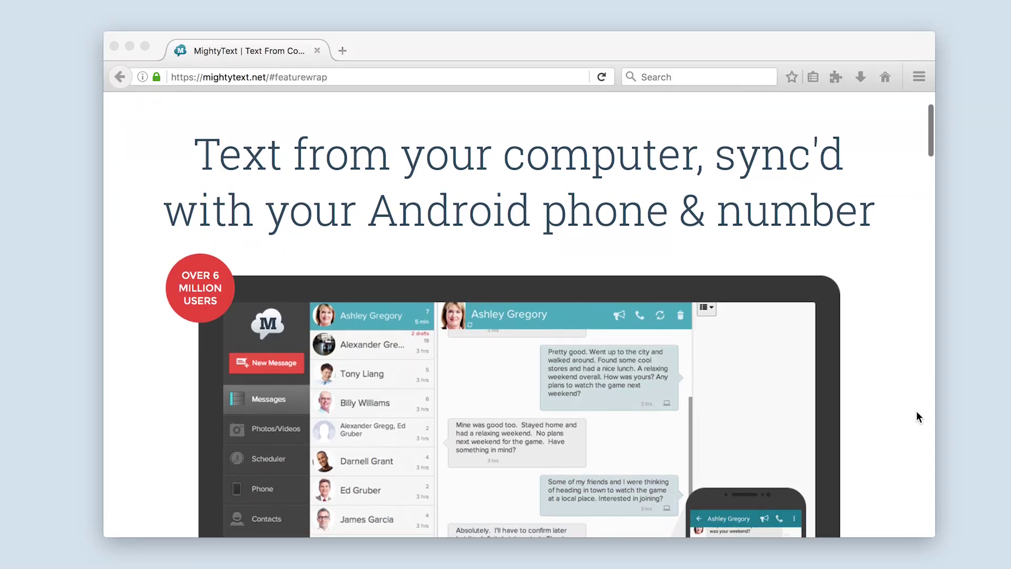
scroll(916, 410, down, 3)
scroll(916, 412, down, 3)
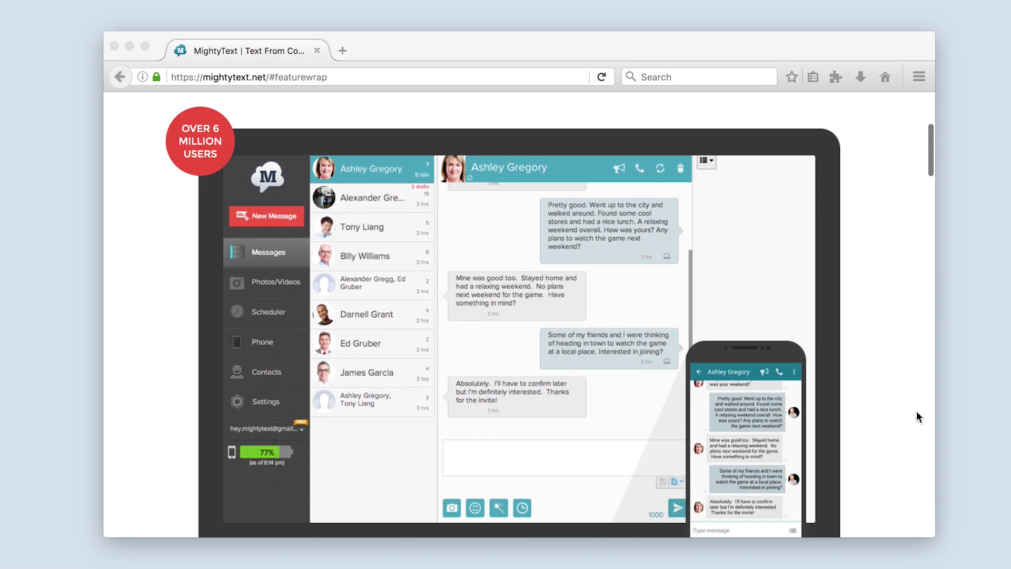
scroll(916, 411, down, 2)
scroll(916, 410, down, 3)
scroll(916, 410, down, 5)
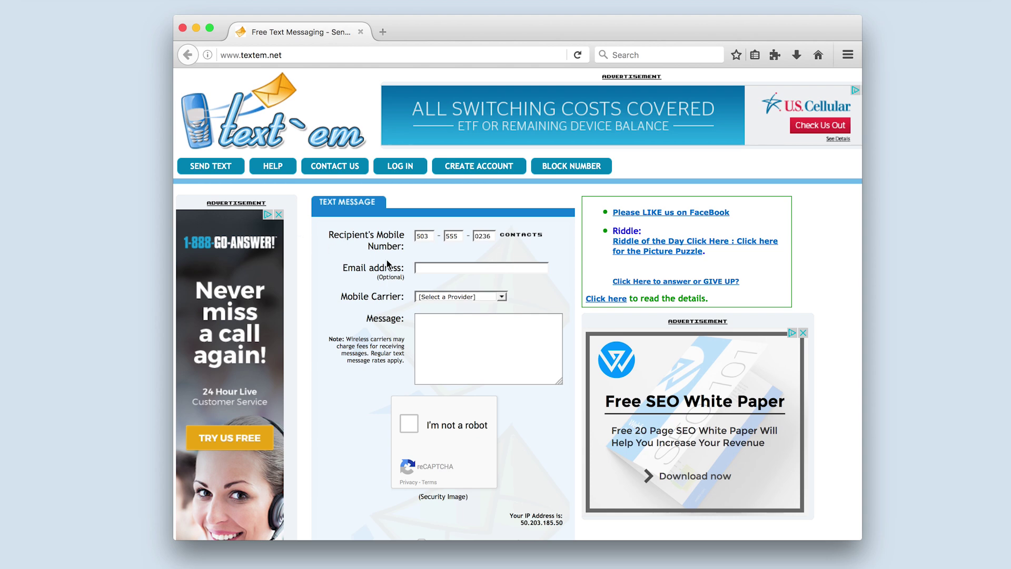
click(428, 299)
click(427, 331)
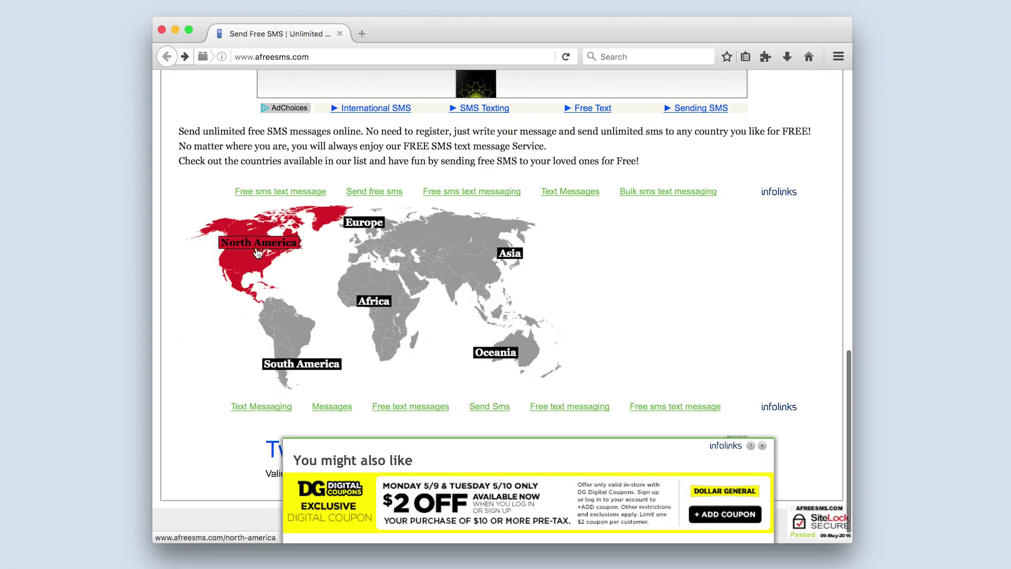
Choose North America, dismiss the pop-up ad, and select United States.
click(256, 252)
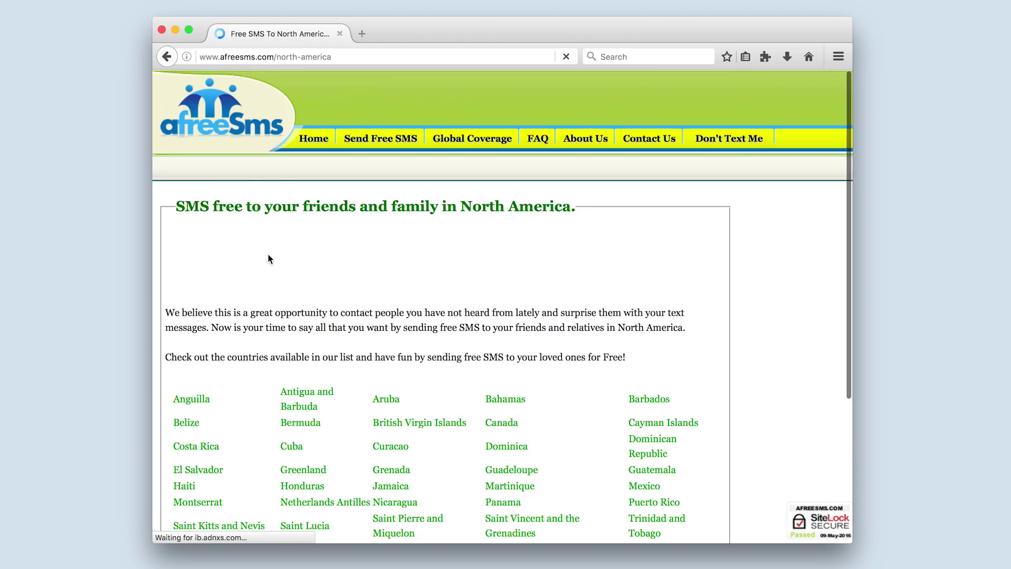
scroll(302, 260, down, 5)
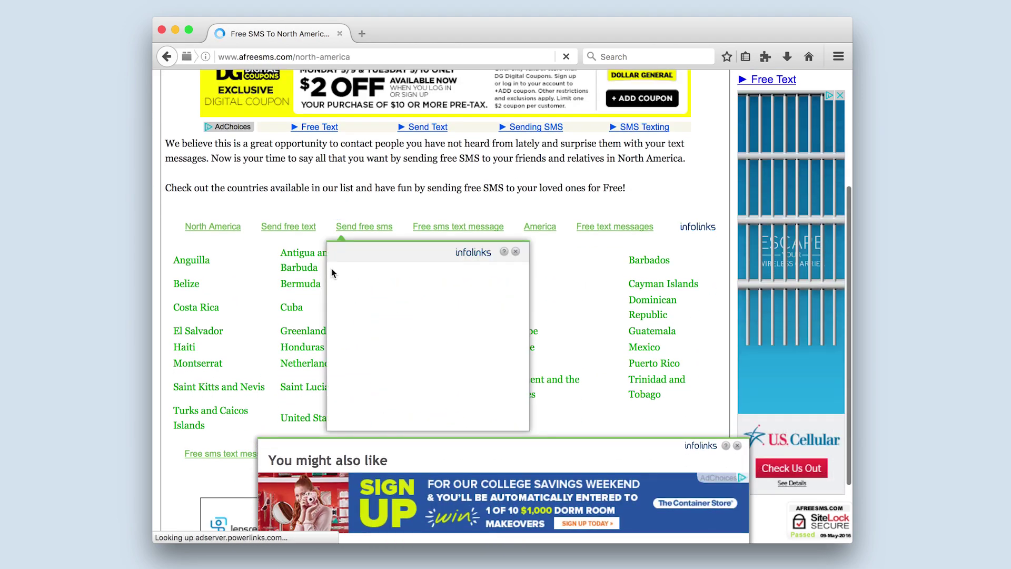
mouse_move(364, 189)
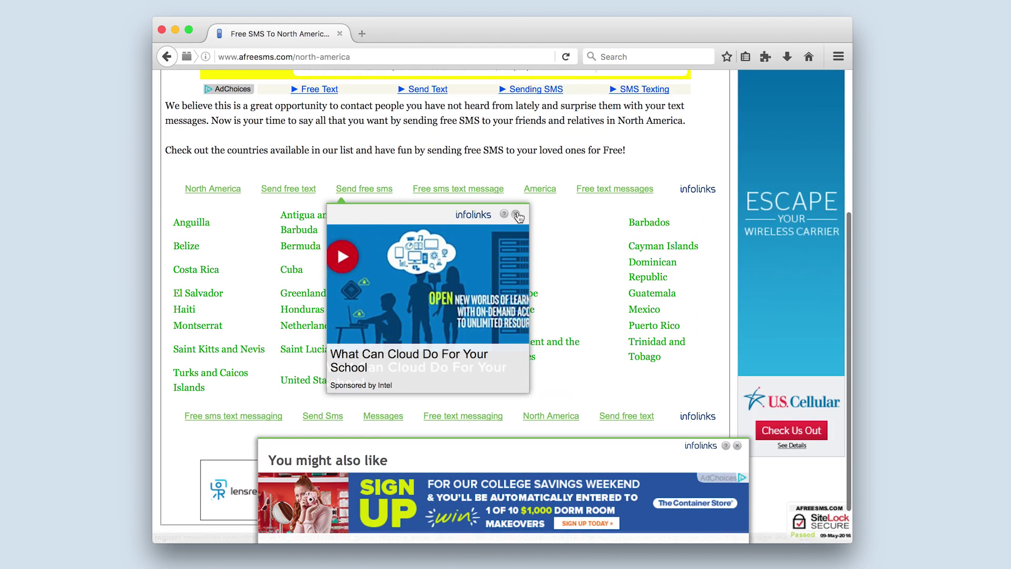
click(515, 214)
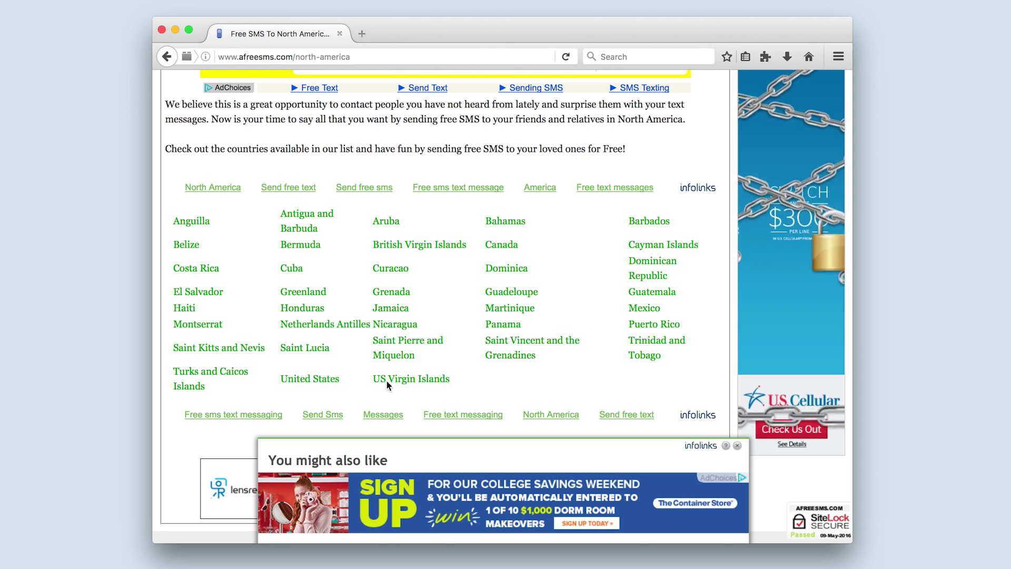
click(324, 377)
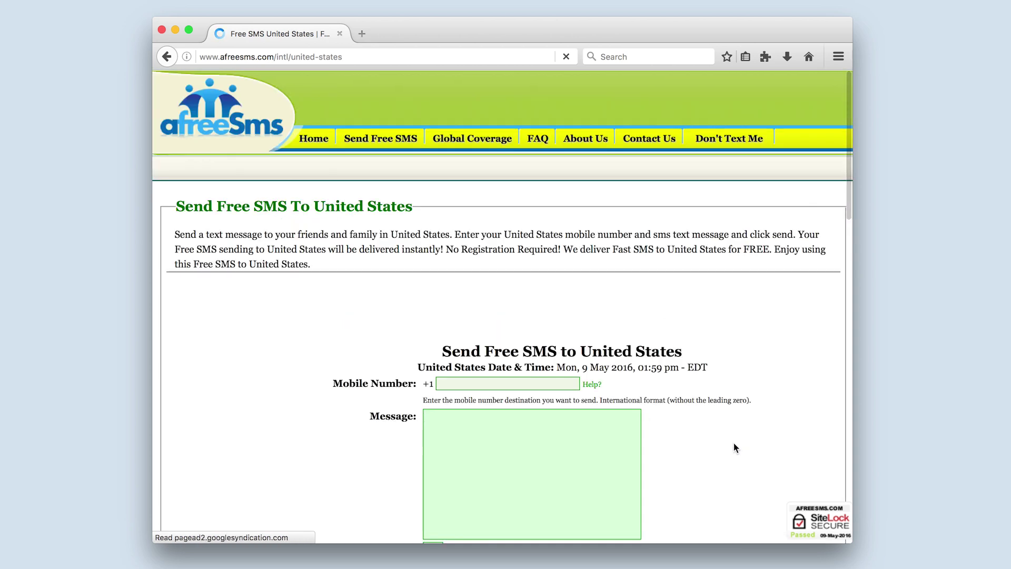
scroll(435, 342, down, 2)
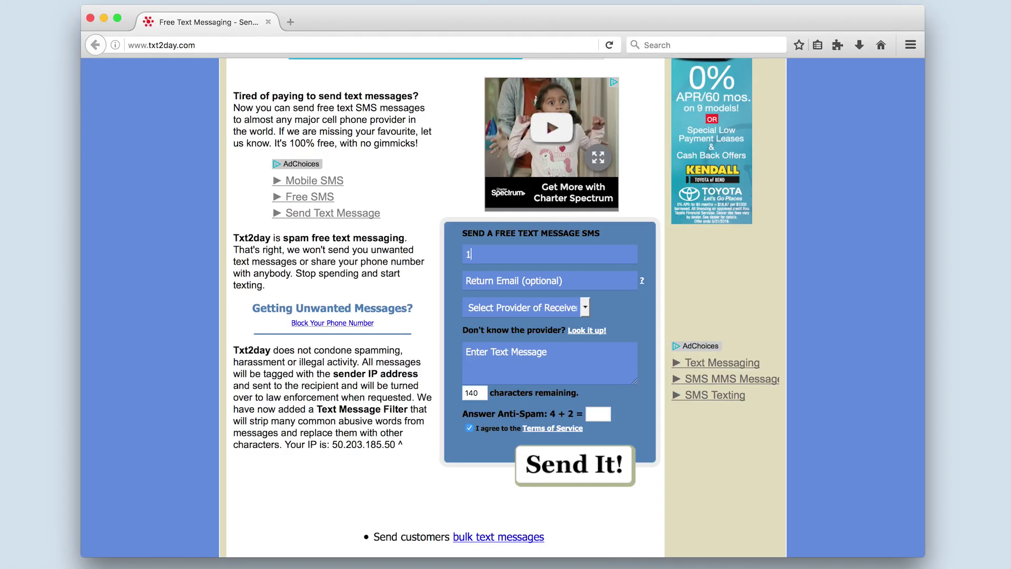
text(3555)
text(8963)
click(572, 281)
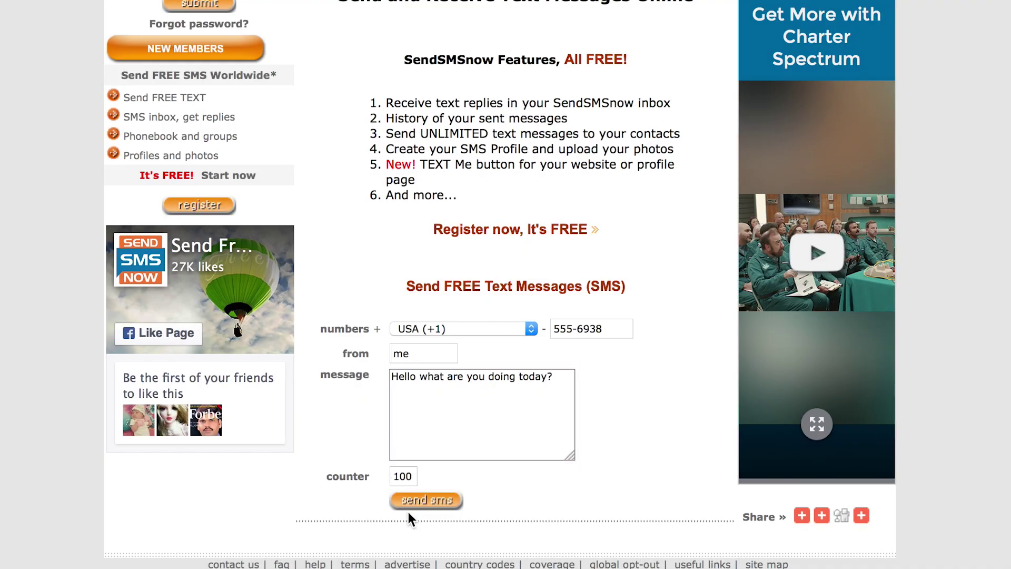
Submit the hello text to +15556938 on SendSMSnow.
click(409, 510)
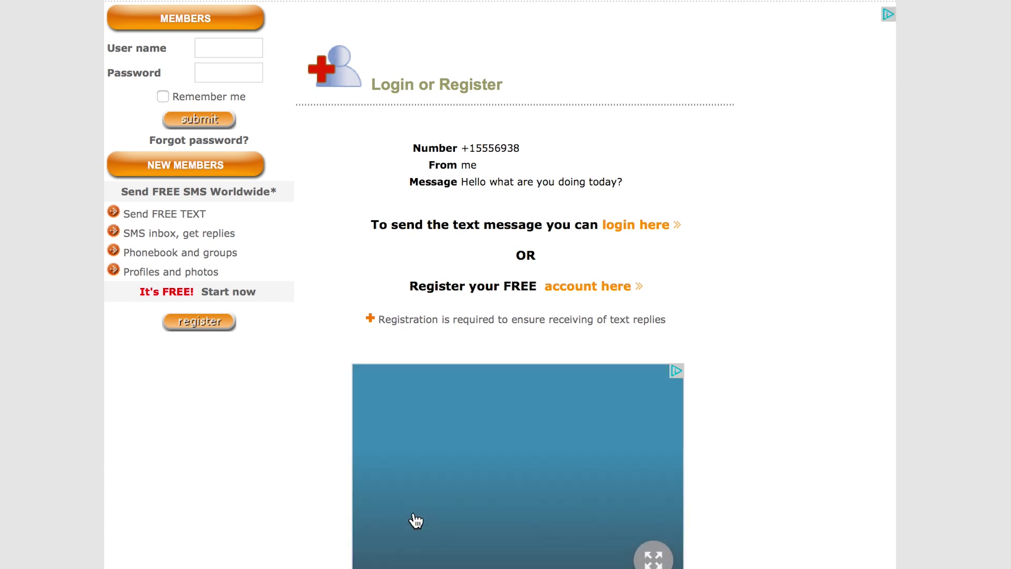